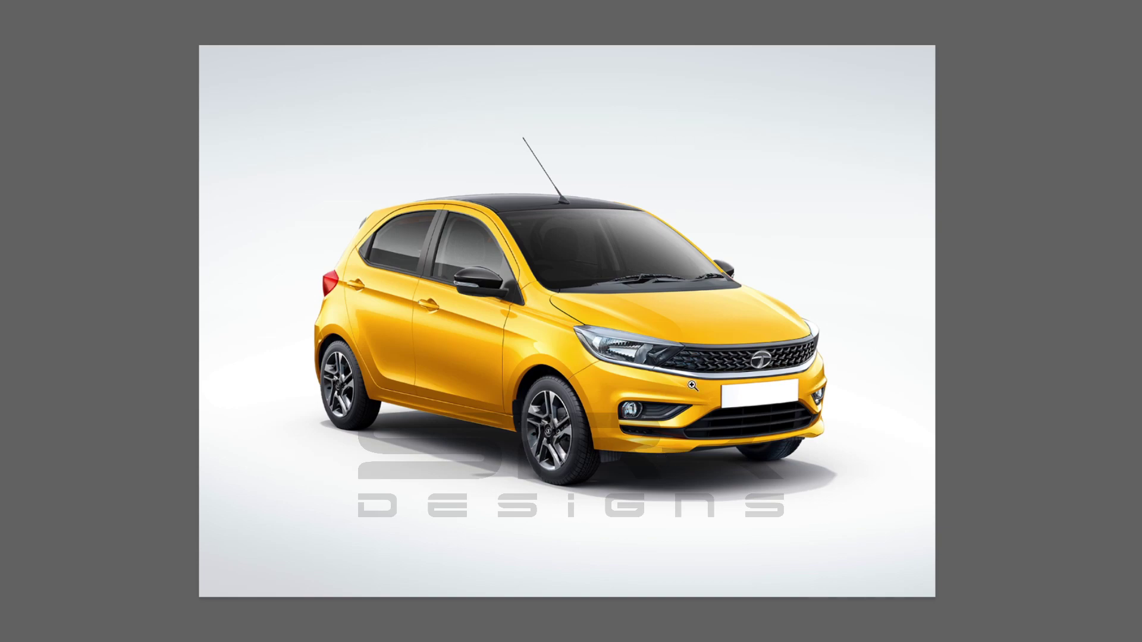
- Trace the chrome strip under the grille with the Pen tool and darken it
left_click(693, 386)
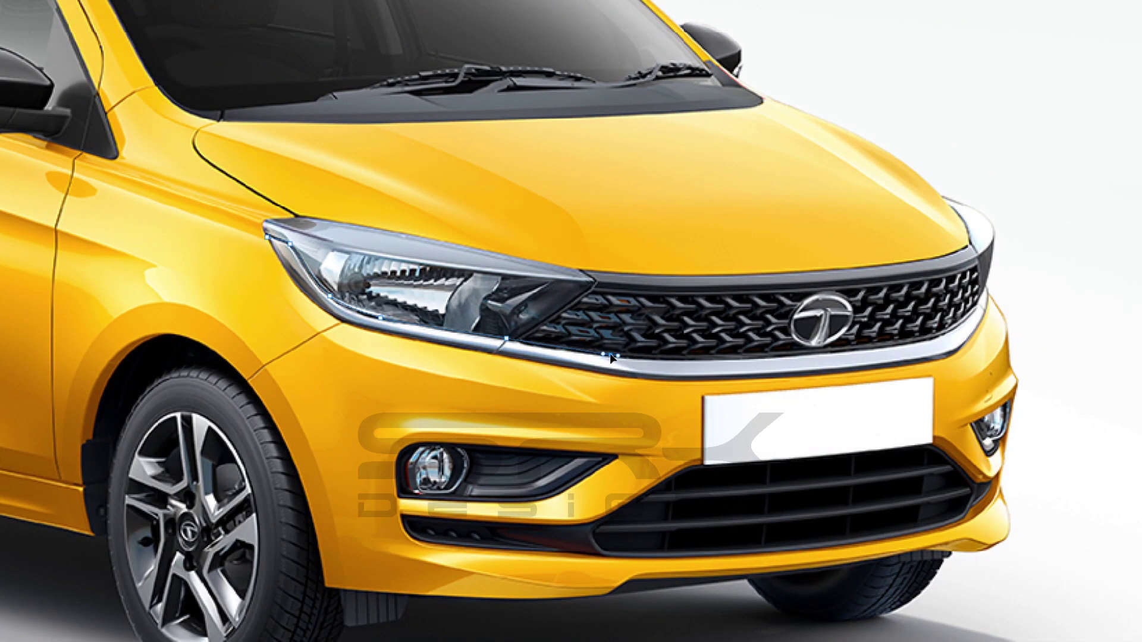
left_click(818, 353)
left_click(878, 350)
left_click(932, 341)
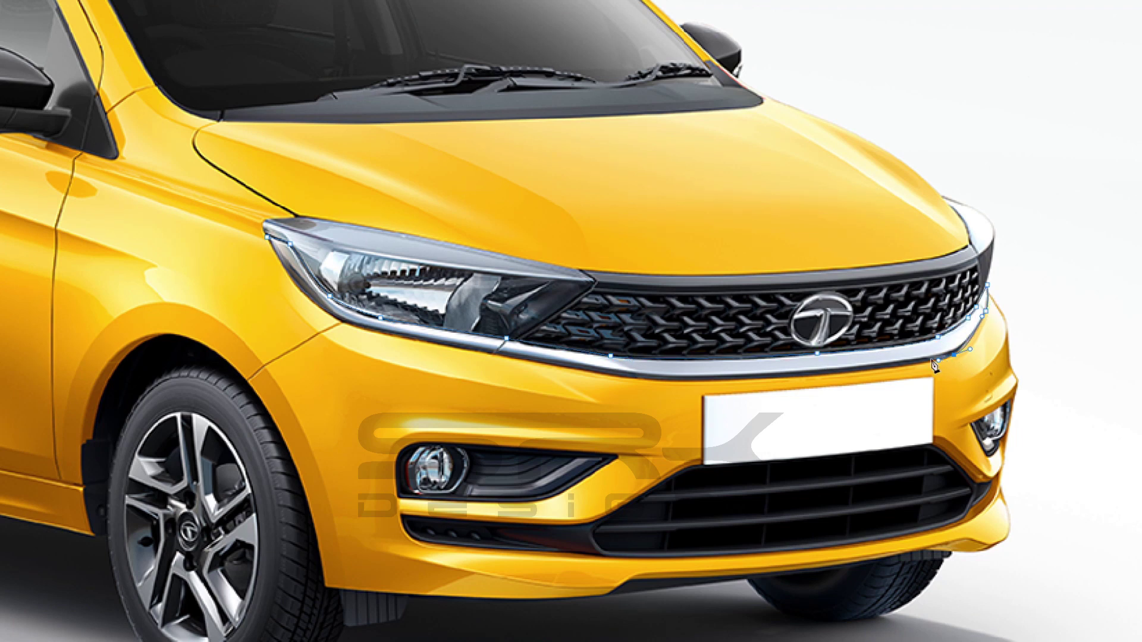
left_click(649, 379)
left_click(347, 326)
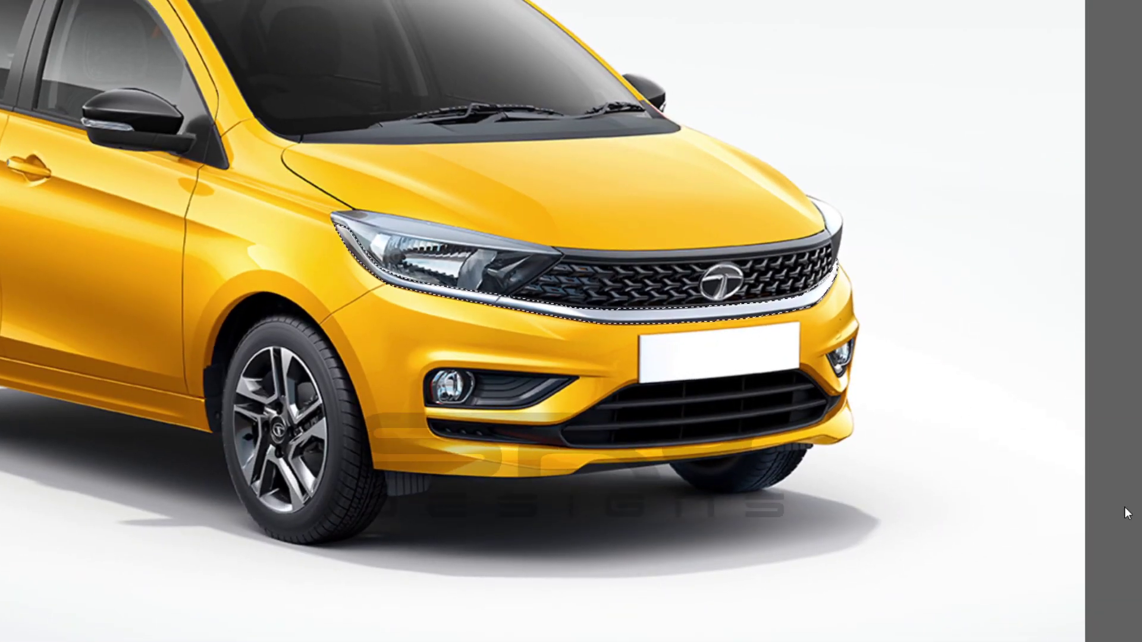
key("ctrl+j")
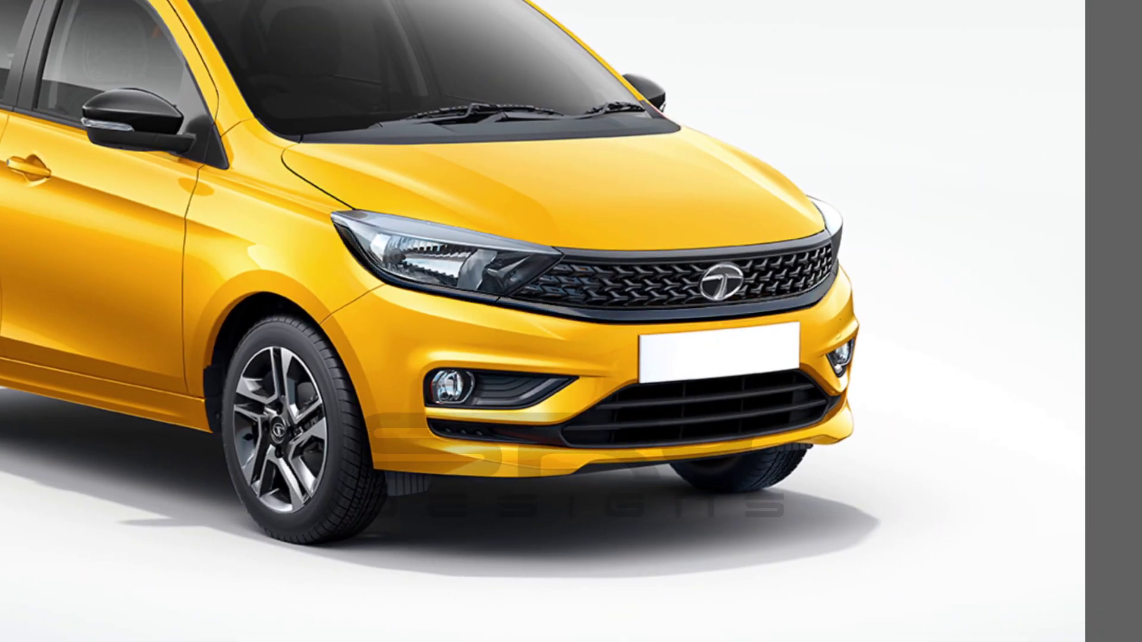
- Zoom back out to the whole car and recolour the yellow body paint black
left_click(839, 301, "alt")
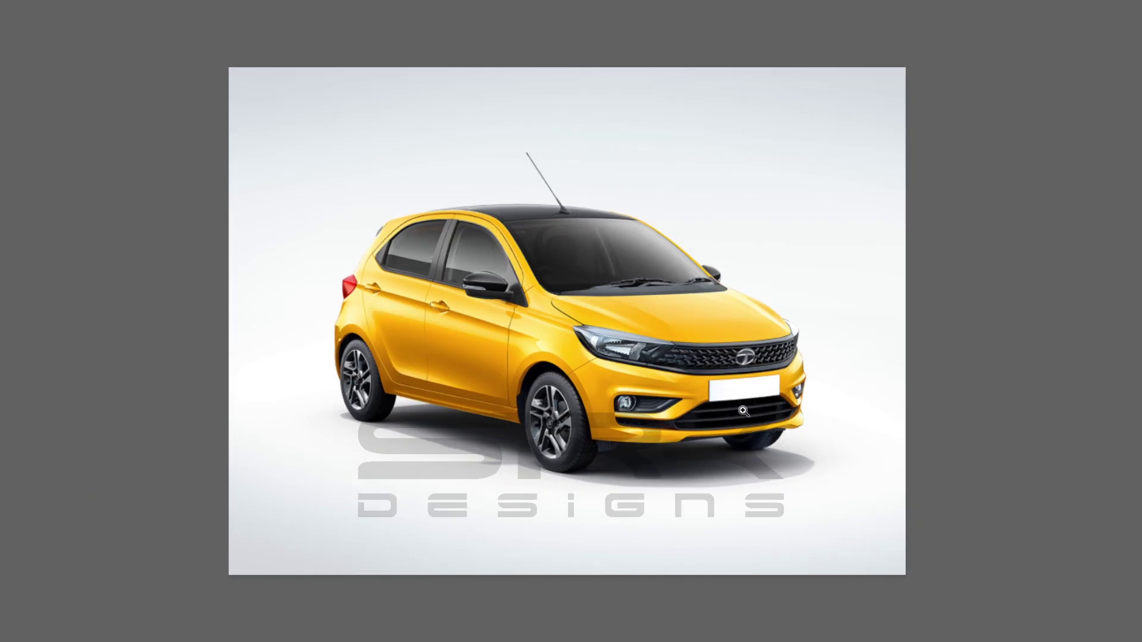
left_click(668, 364)
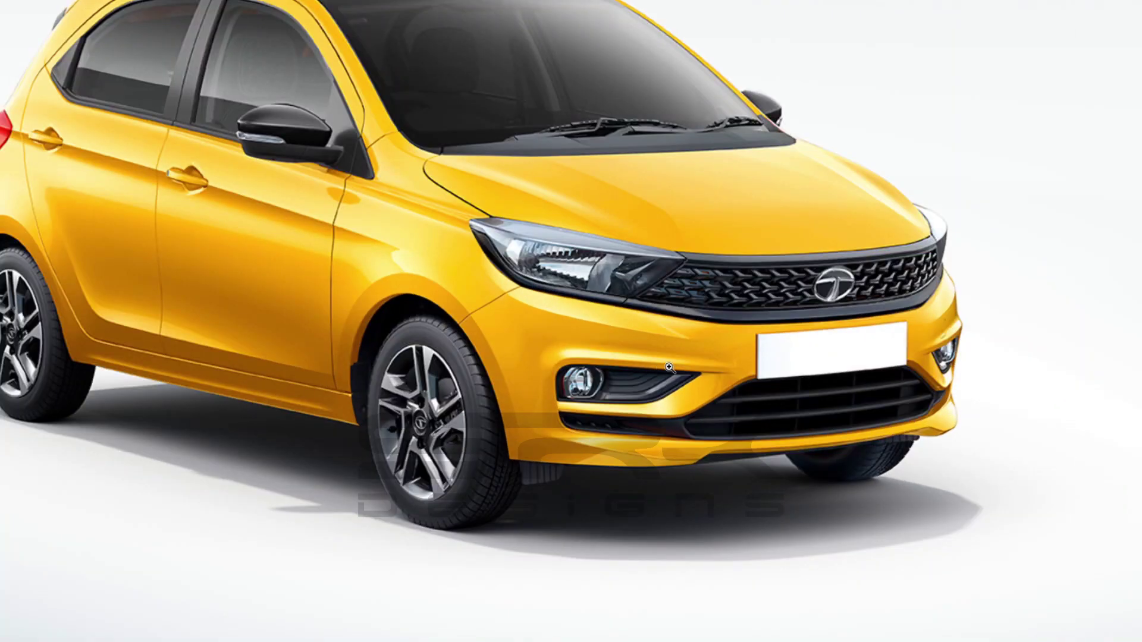
left_click(668, 368, "alt")
left_click(782, 296, "alt")
left_click(627, 311)
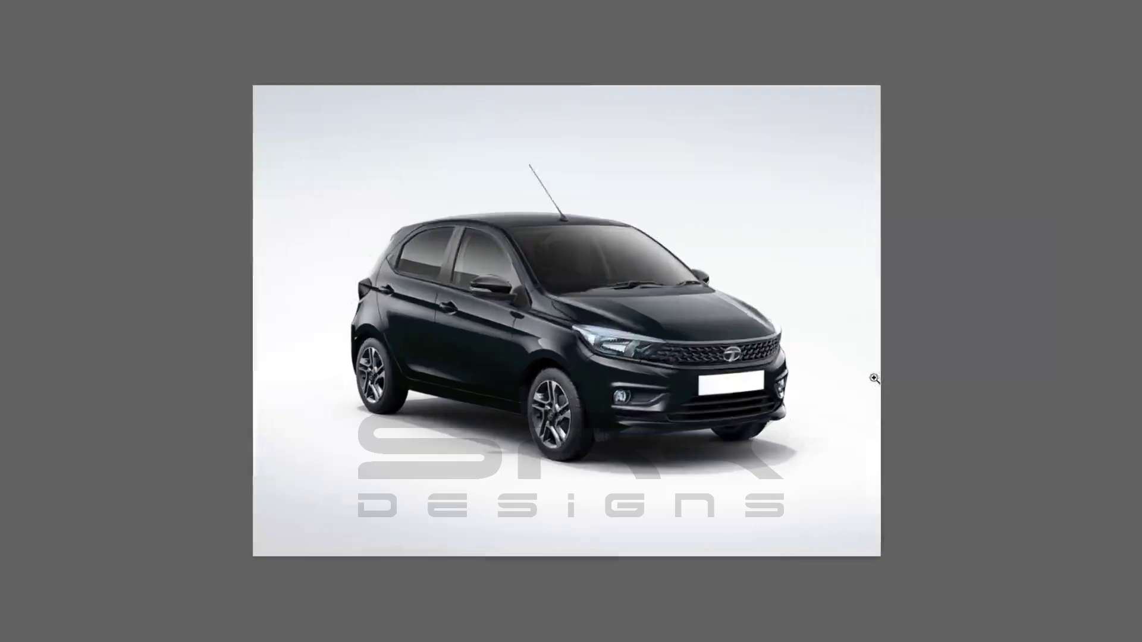
- Outline the tail light with the Pen tool and fill it red
left_click(672, 366)
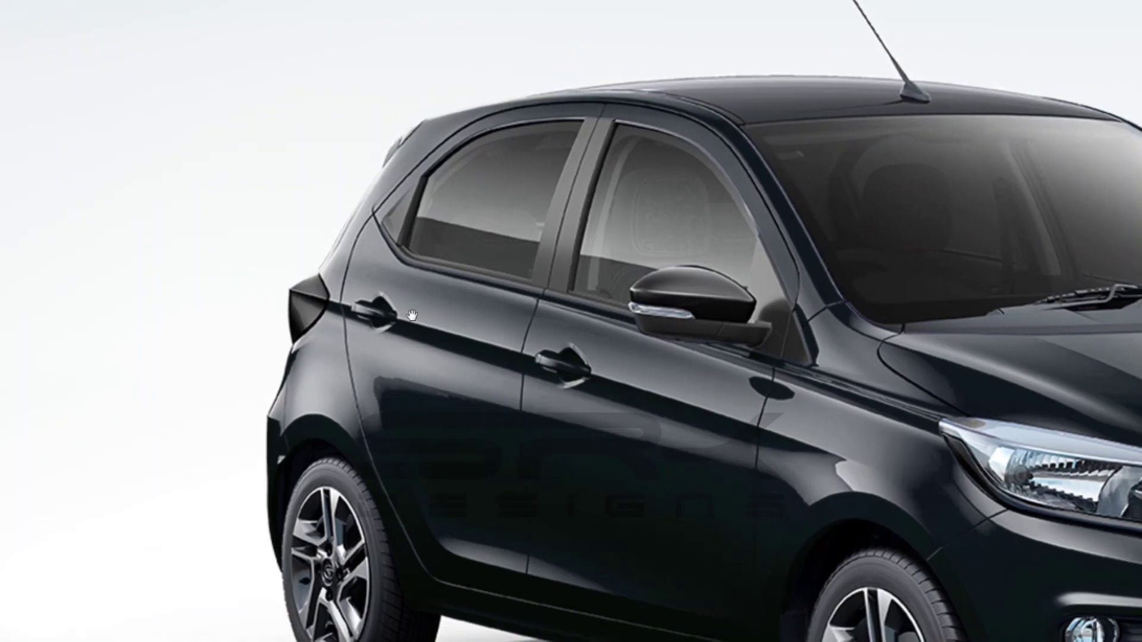
left_click(226, 227)
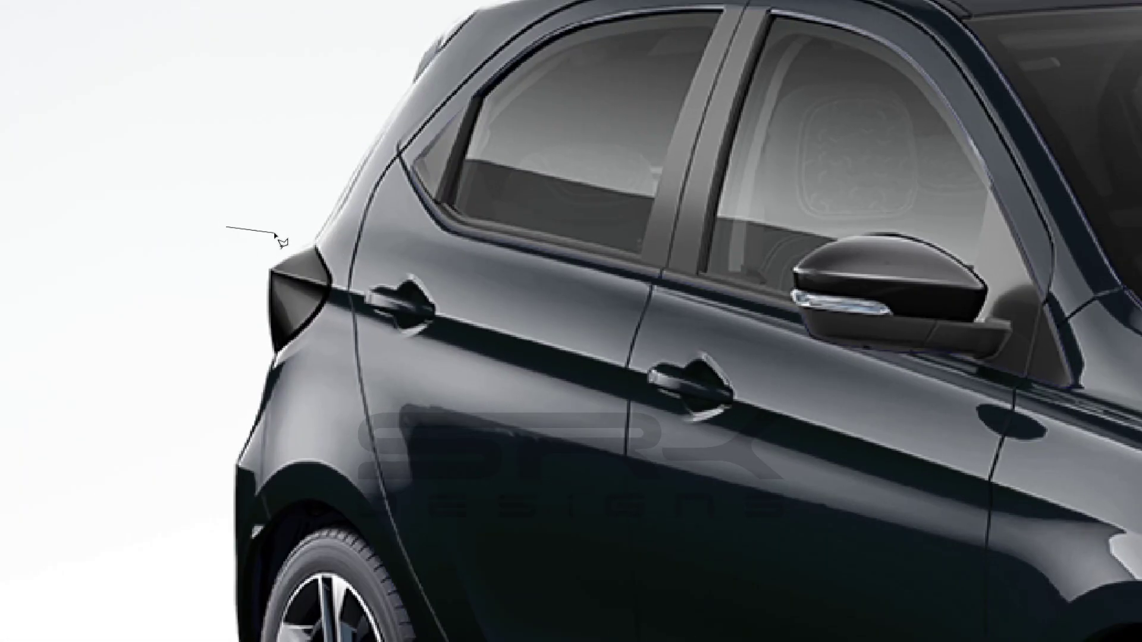
left_click(334, 278)
left_click(303, 348)
left_click(230, 301)
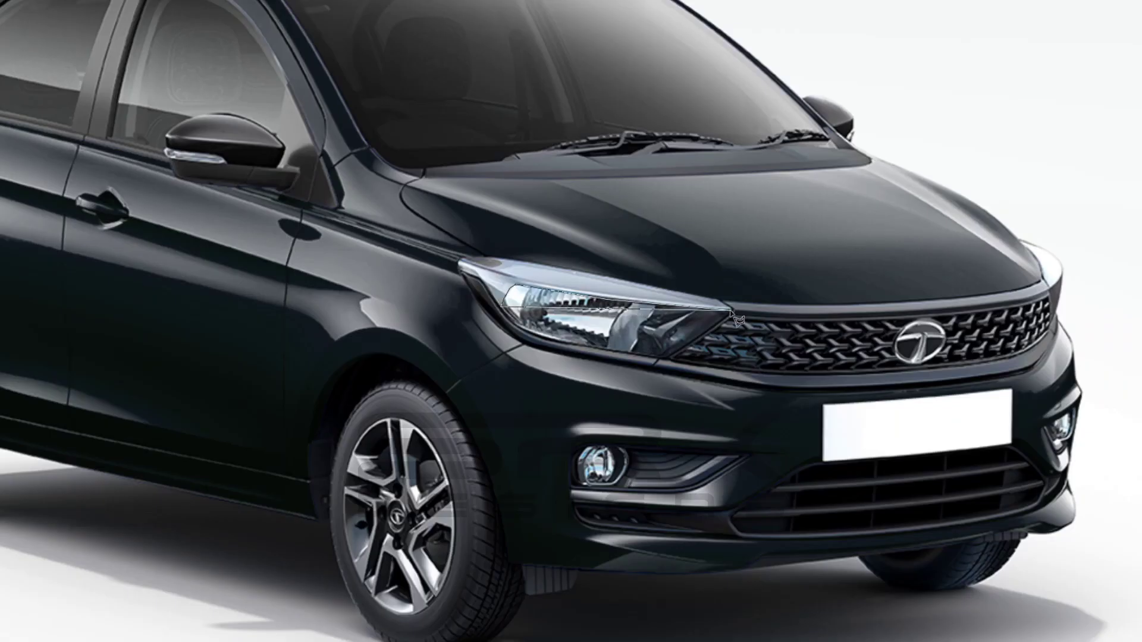
- Begin outlining the headlight's upper chrome trim
left_click(462, 264)
left_click(503, 321)
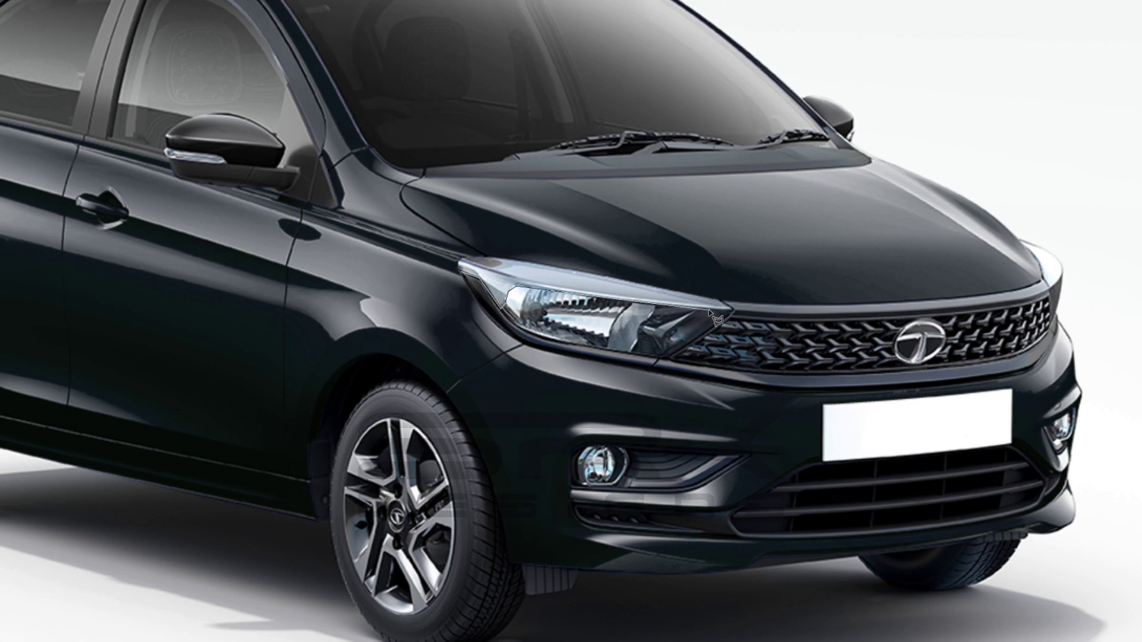
left_click(728, 308)
- Close the headlight trim outline into a selection, including the right headlight tip
left_click(462, 264)
key("ctrl+Return")
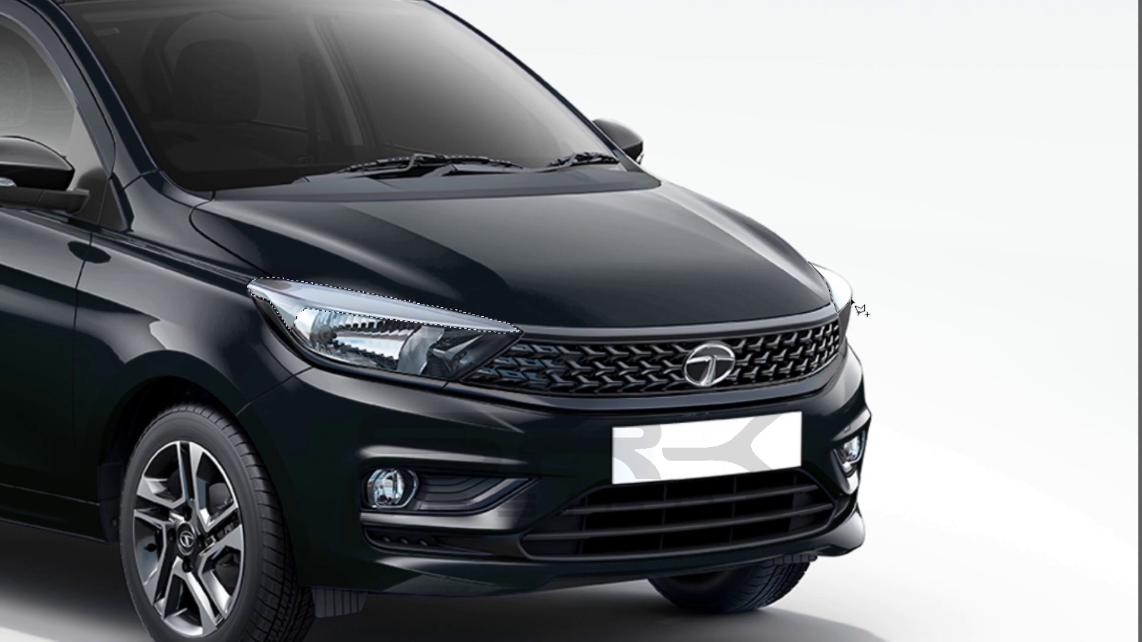
left_click_drag(845, 310, 815, 265)
key("ctrl+0")
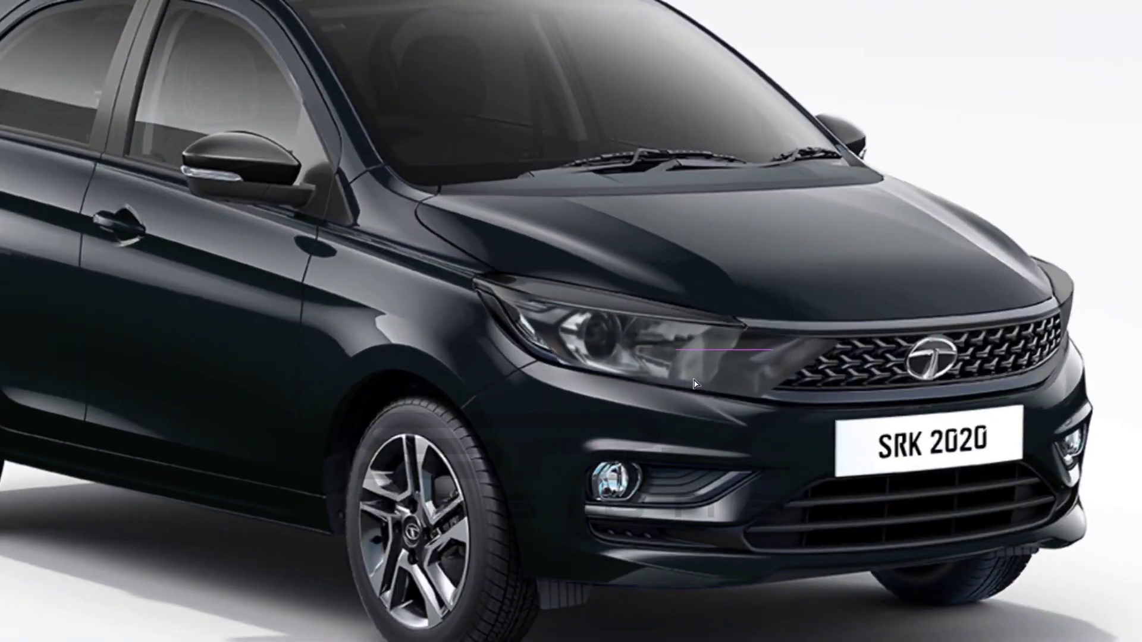
- Stretch the dark headlight over the original and commit its placement
left_click_drag(666, 350, 740, 345)
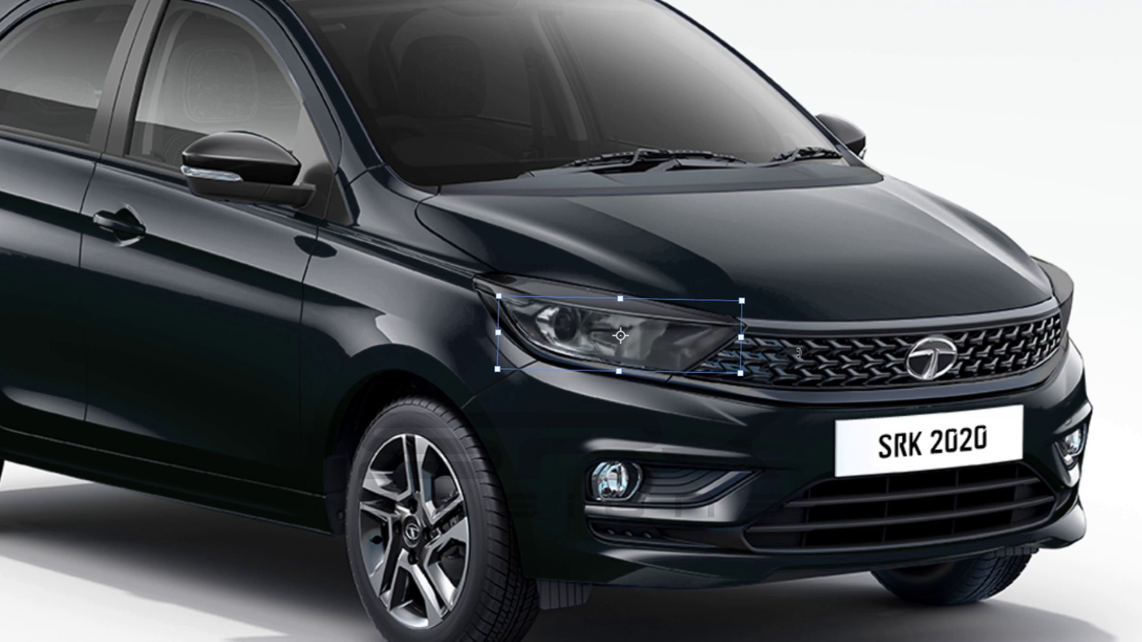
key("Return")
key("ctrl+t")
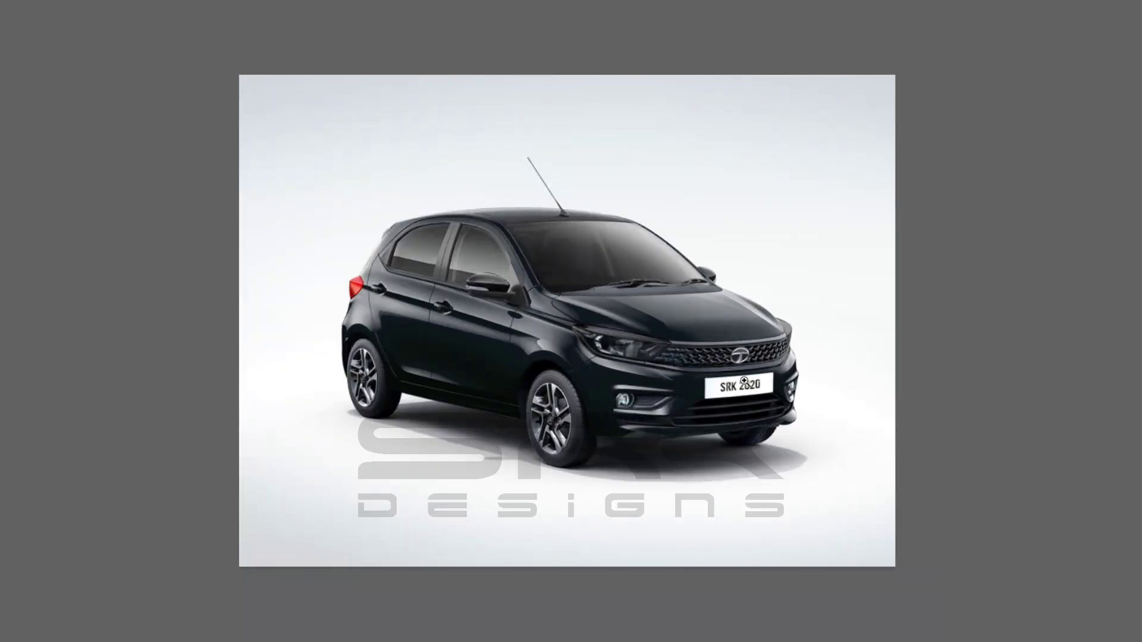
- Zoom in on the car's front near the fog lamp
left_click(674, 394)
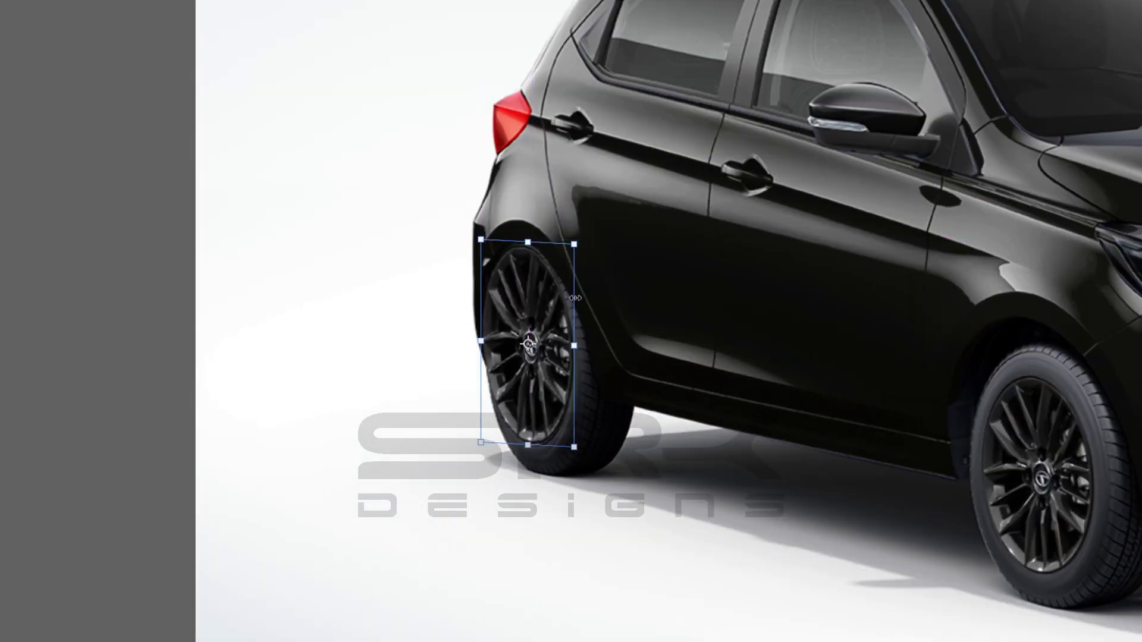
- Resize and nudge the duplicated dark wheel over the rear wheel, then review the whole car
left_click_drag(574, 297, 588, 427)
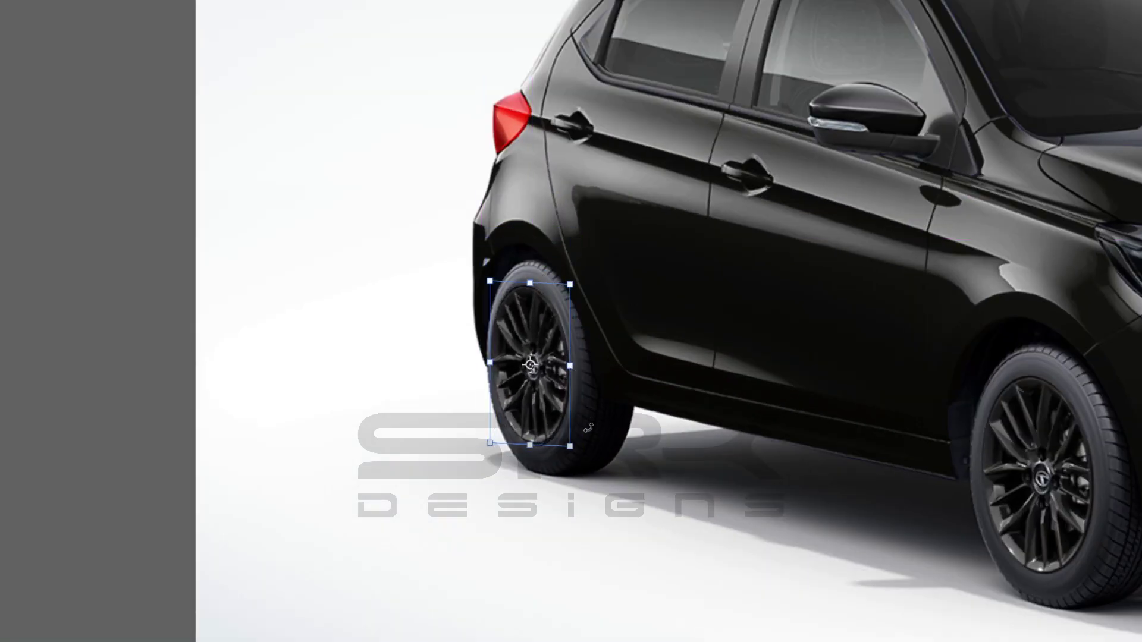
left_click_drag(509, 356, 513, 360)
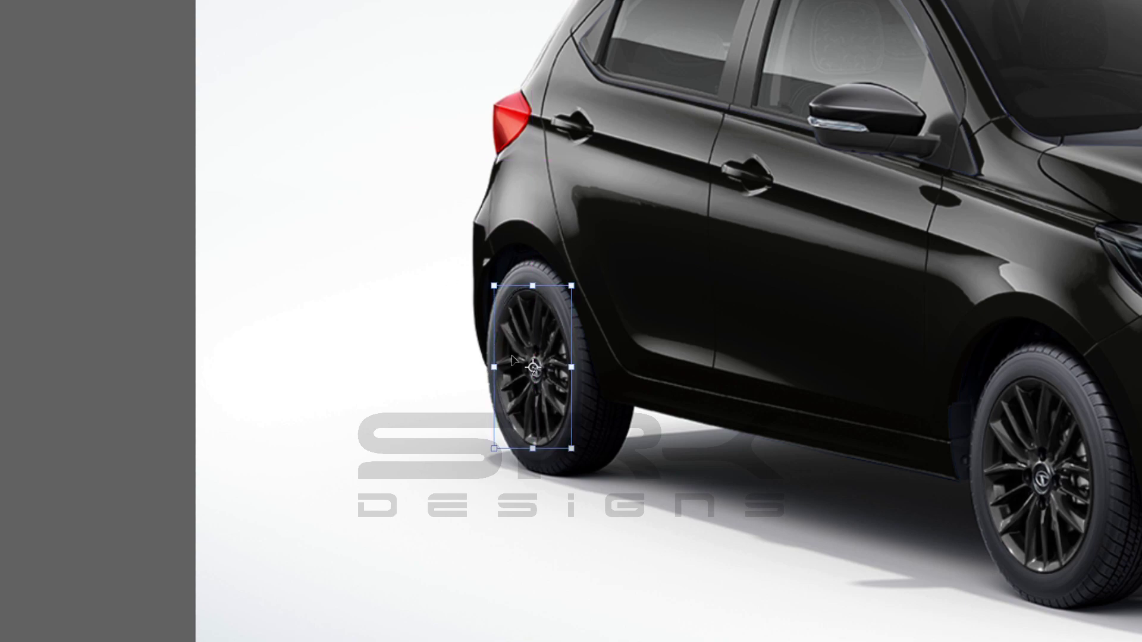
key("Return")
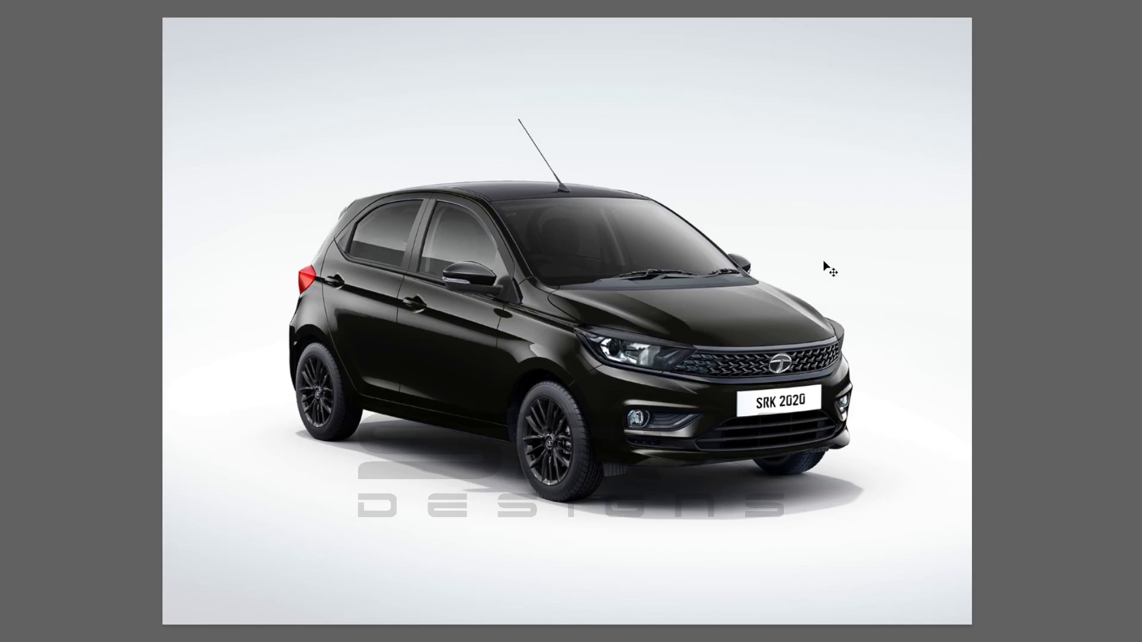
key("z")
left_click_drag(824, 262, 734, 327)
left_click(729, 288)
left_click_drag(615, 297, 505, 316)
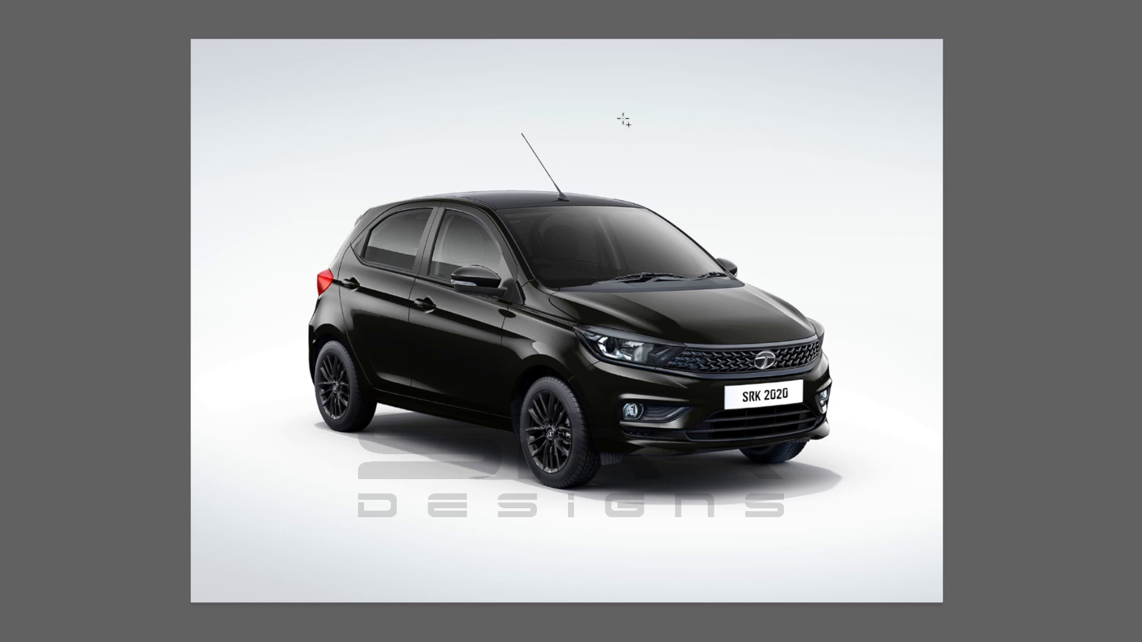
- Draw a hexagon above the car and taper it by raising and widening its anchors
mouse_move(625, 118)
left_mouse_down()
mouse_move(691, 42)
mouse_move(715, 238)
left_mouse_up()
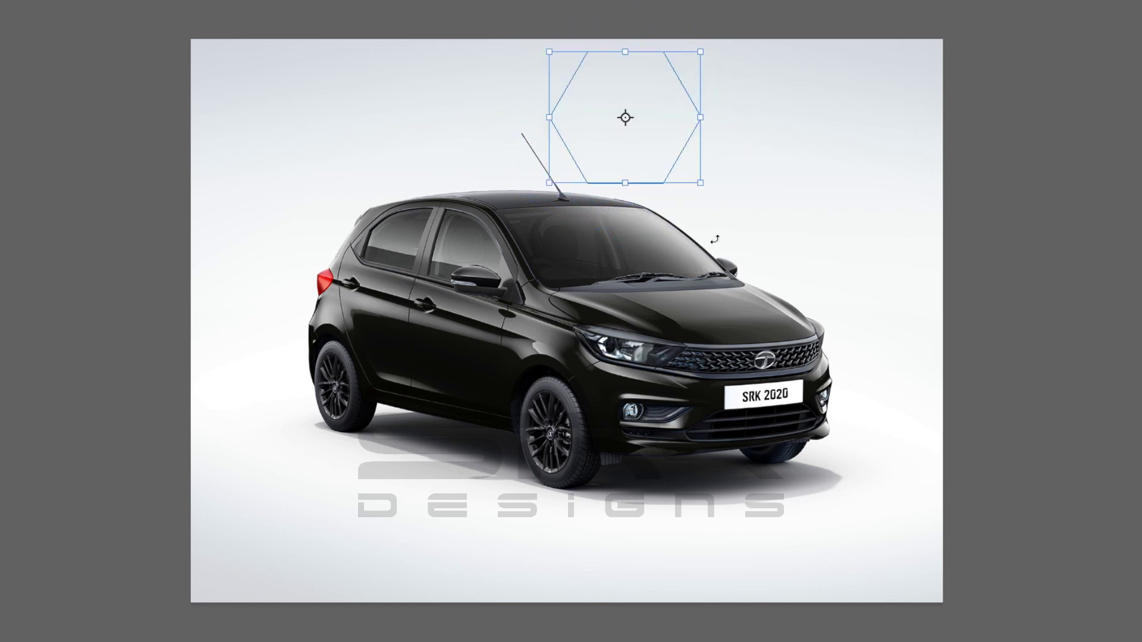
left_click_drag(468, 105, 762, 127)
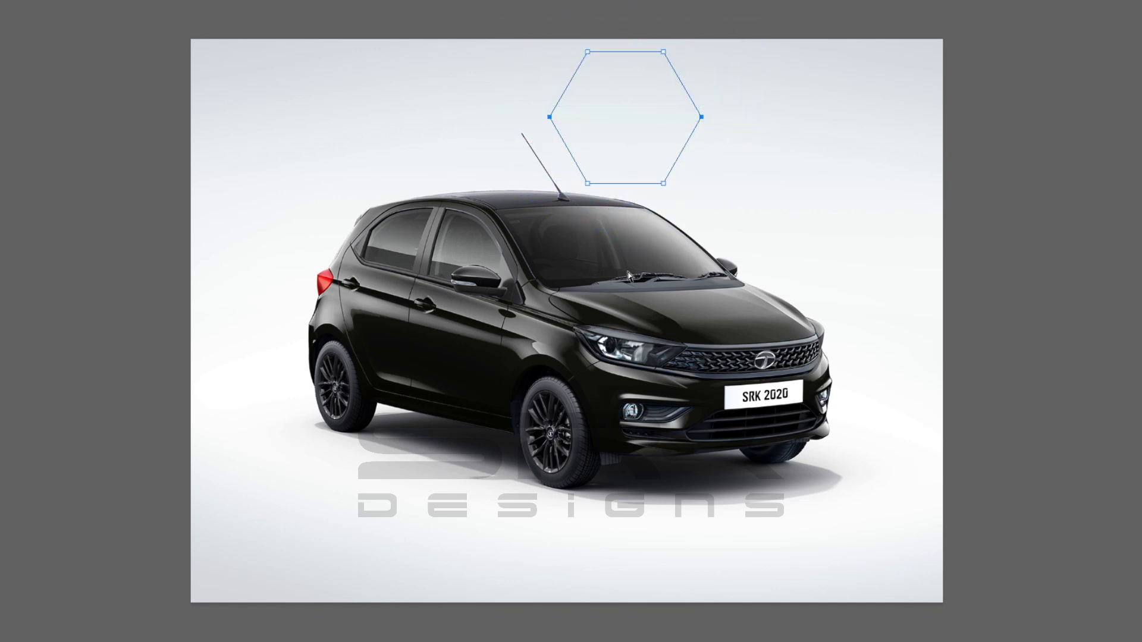
key("Up")
key("Up")
key("Up")
key("Up")
key("Up")
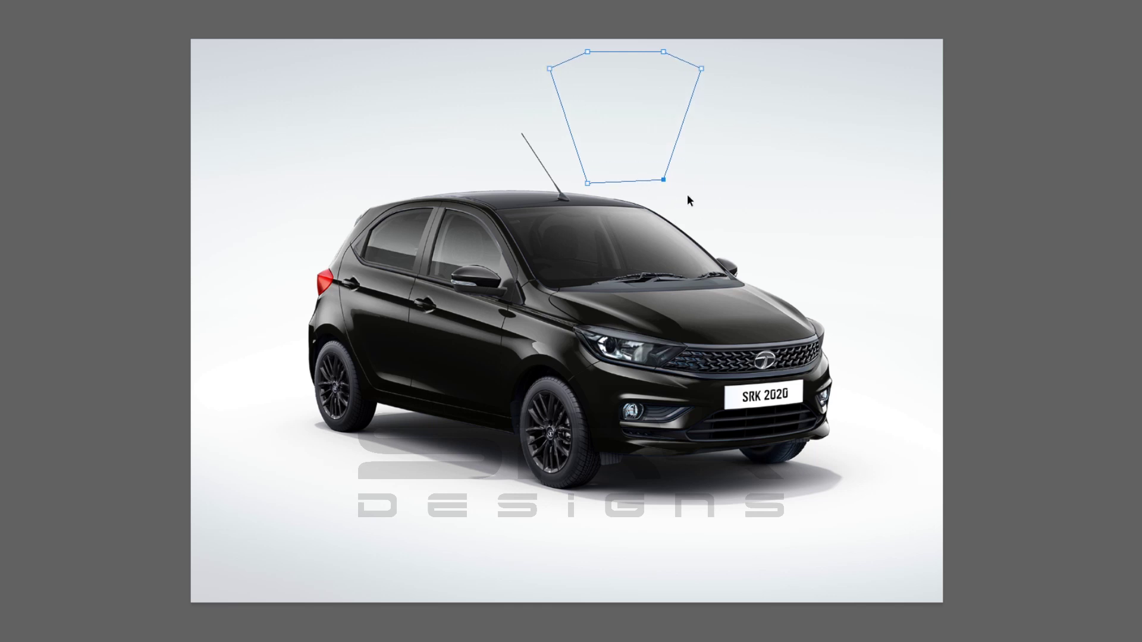
left_click_drag(690, 211, 490, 163)
key("Up")
key("Up")
key("Up")
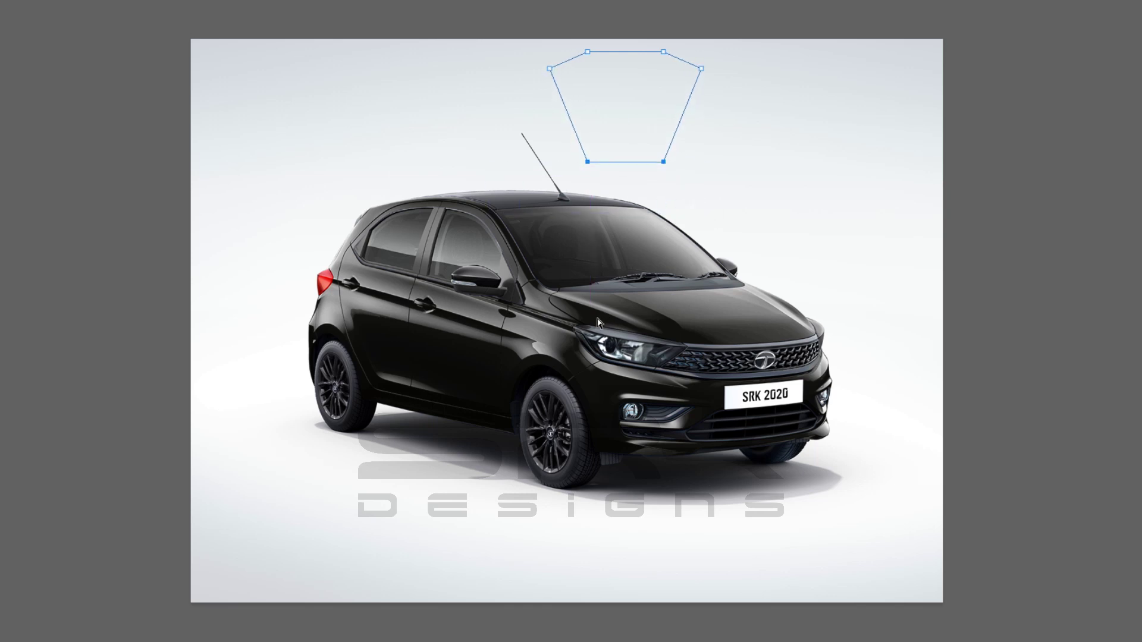
key("Up")
key("Up")
key("Up")
key("ctrl+t")
mouse_move(702, 105)
left_mouse_down()
mouse_move(715, 104)
mouse_move(694, 143)
left_mouse_up()
key("Return")
- Curve the shape's top edge and sides into a rounded shield outline
scroll(761, 130, "up", 3)
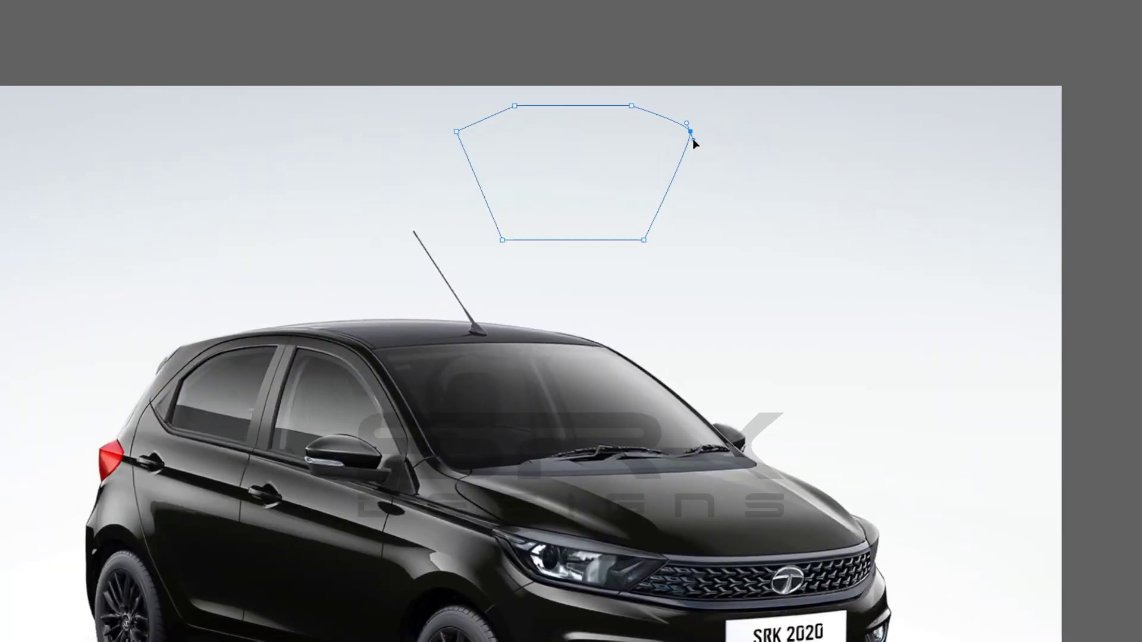
left_click_drag(456, 132, 456, 122)
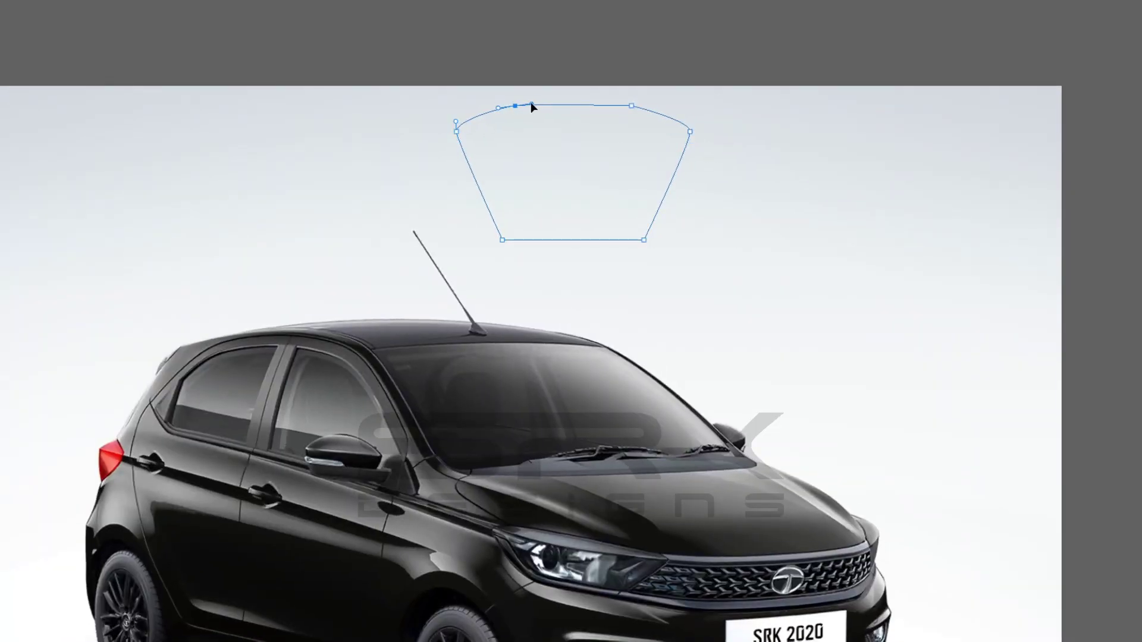
left_click_drag(644, 240, 656, 238)
left_click_drag(502, 240, 489, 240)
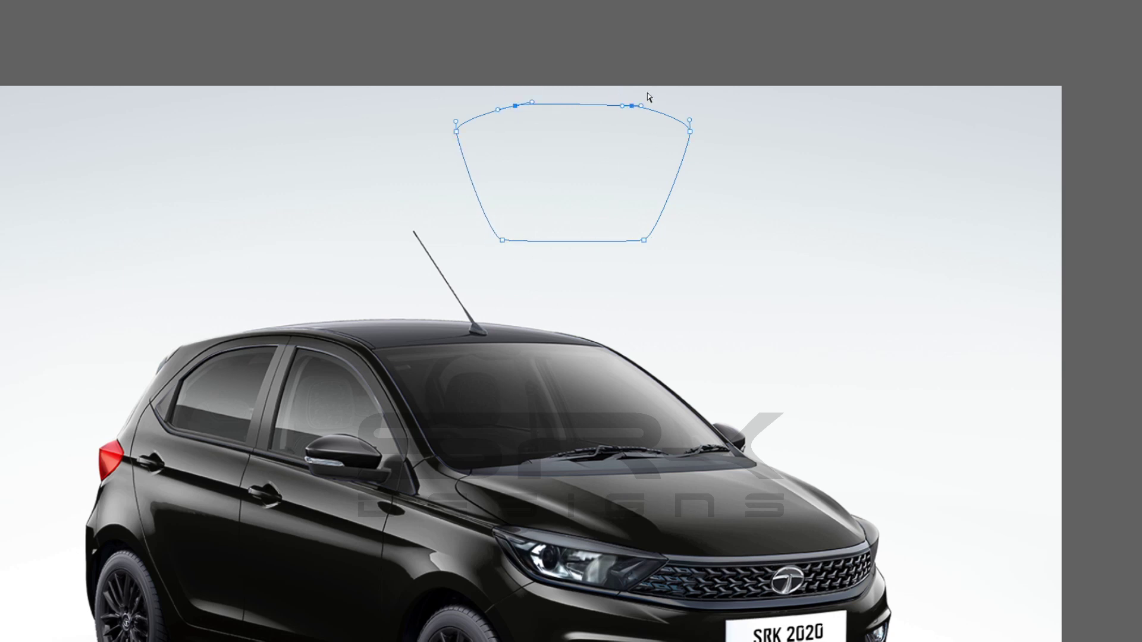
left_click_drag(634, 106, 634, 101)
- Load the outline as a selection and fill it with grey sampled from the image
key("ctrl+minus")
key("ctrl+Return")
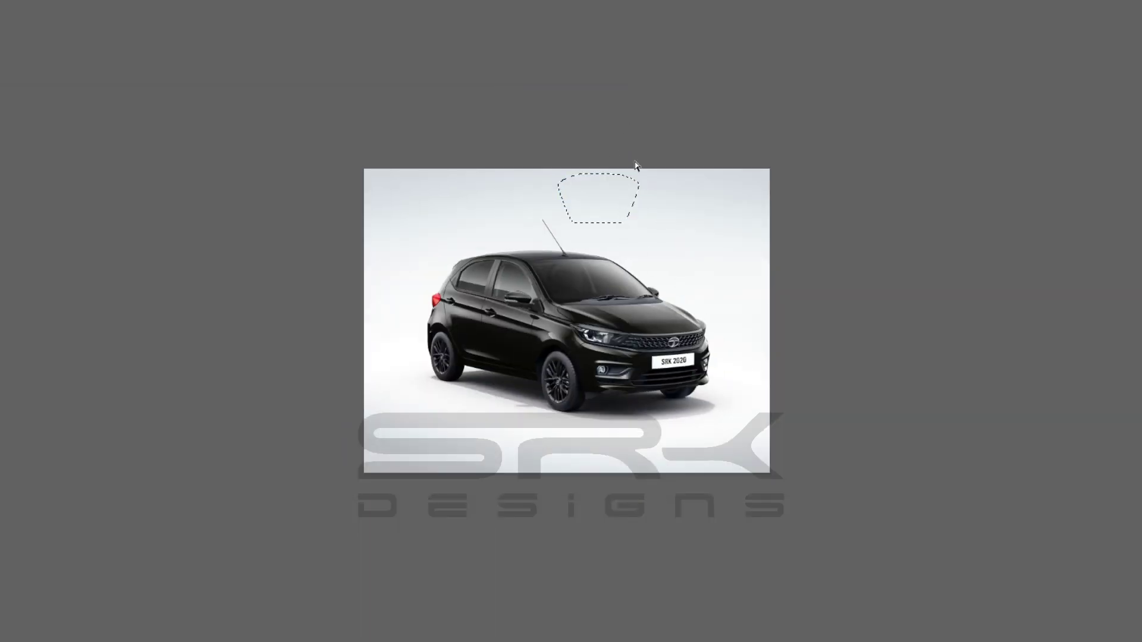
key("ctrl+plus")
left_click(595, 336, "alt")
key("alt+BackSpace")
- Move the grey shape onto the front fender, shrinking and tilting it to badge size
key("ctrl+d")
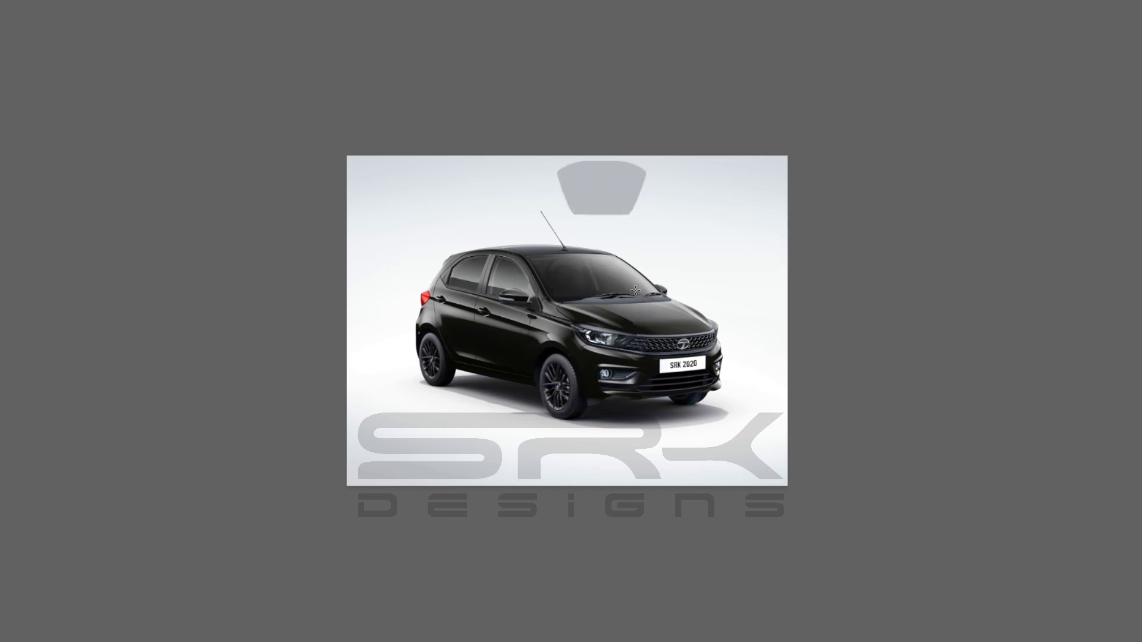
key("ctrl+plus")
left_click_drag(619, 179, 653, 206)
key("ctrl+t")
mouse_move(661, 257)
left_mouse_down()
mouse_move(599, 209)
mouse_move(487, 351)
left_mouse_up()
key("ctrl+plus")
key("ctrl+plus")
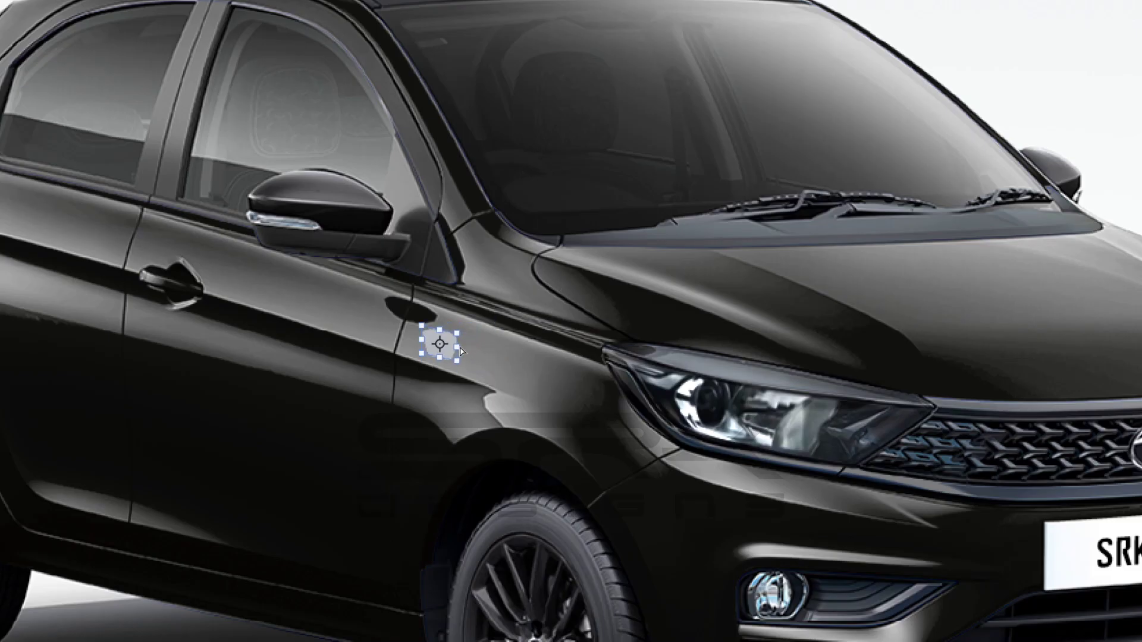
key("ctrl+minus")
key("ctrl+plus")
key("ctrl+plus")
left_click_drag(440, 317, 461, 307)
key("Return")
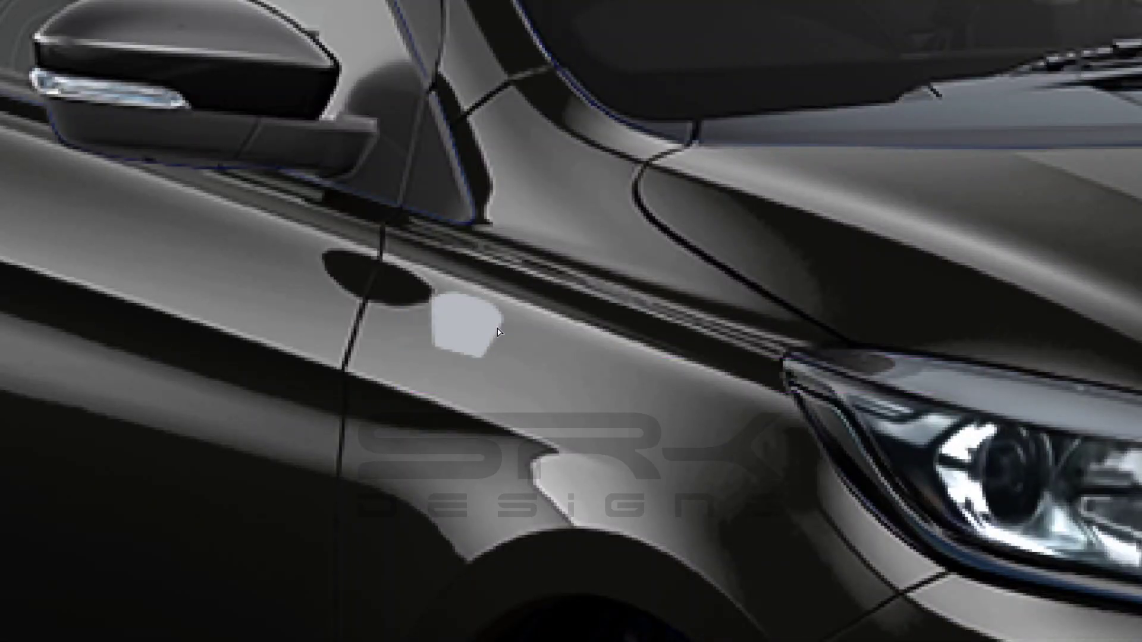
- Paint highlights on the badge, soften its edges, and add #DARK text
key("b")
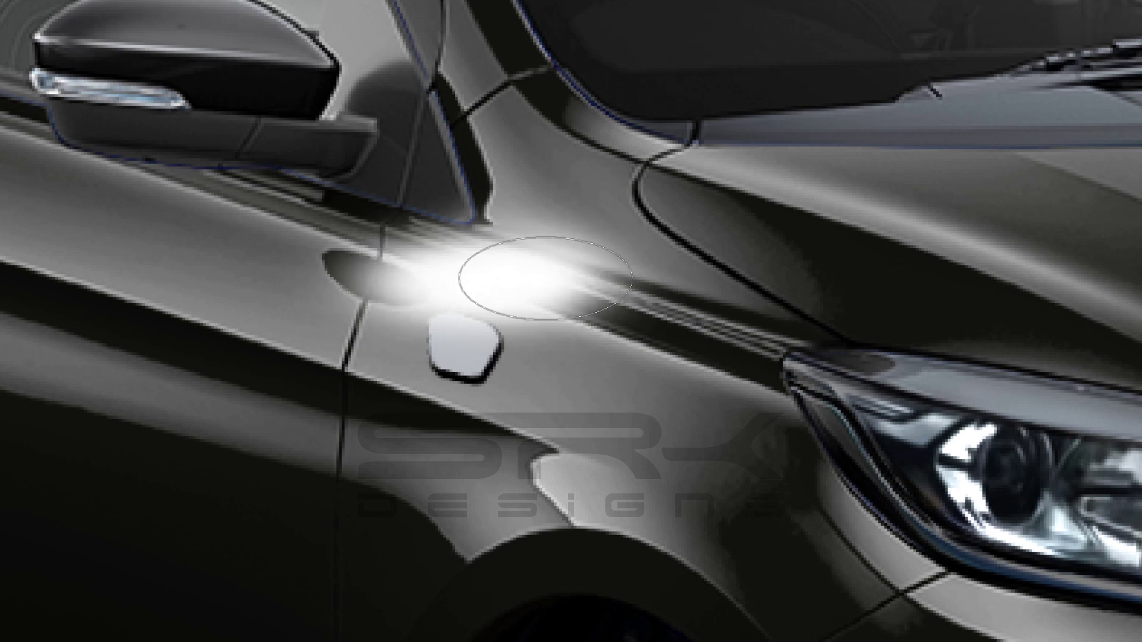
scroll(727, 186, "down", 2)
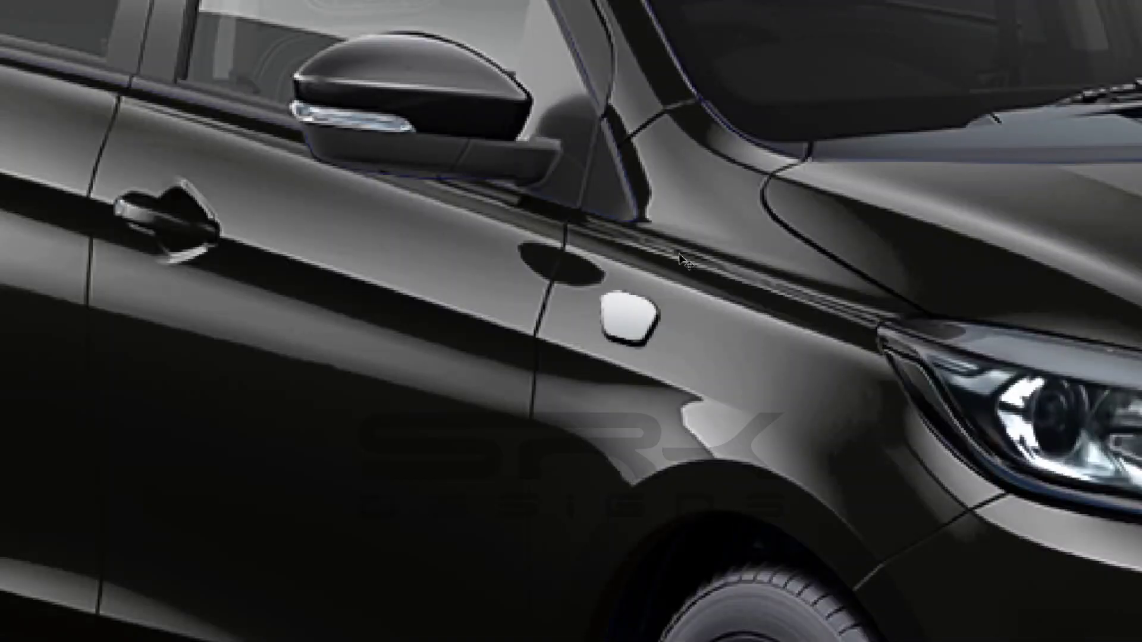
key("ctrl+z")
key("ctrl+z")
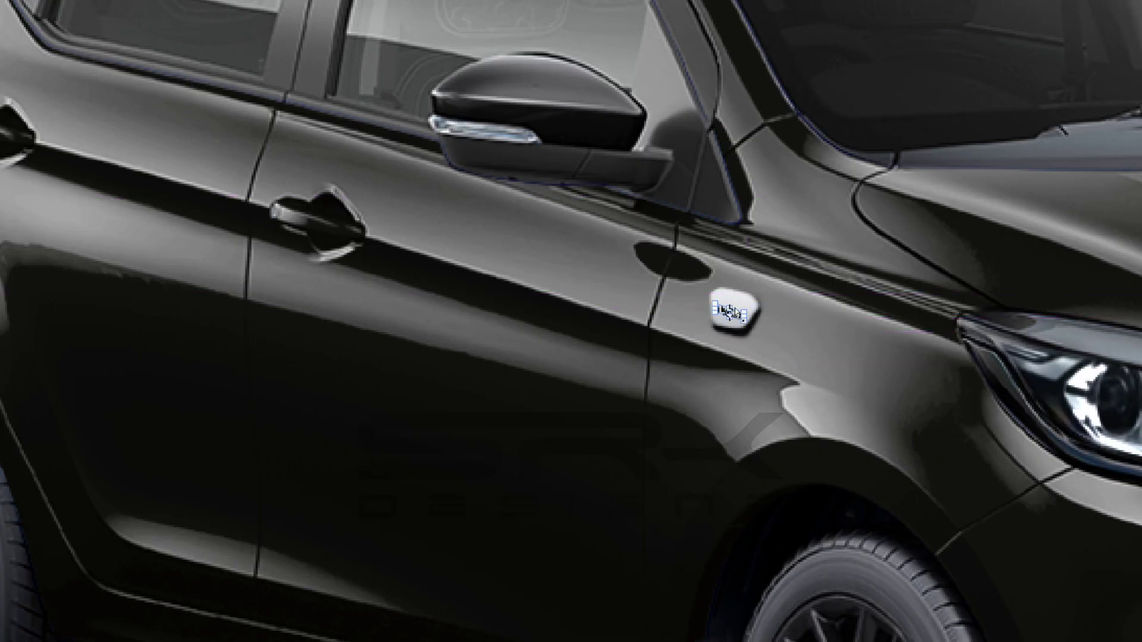
key("Return")
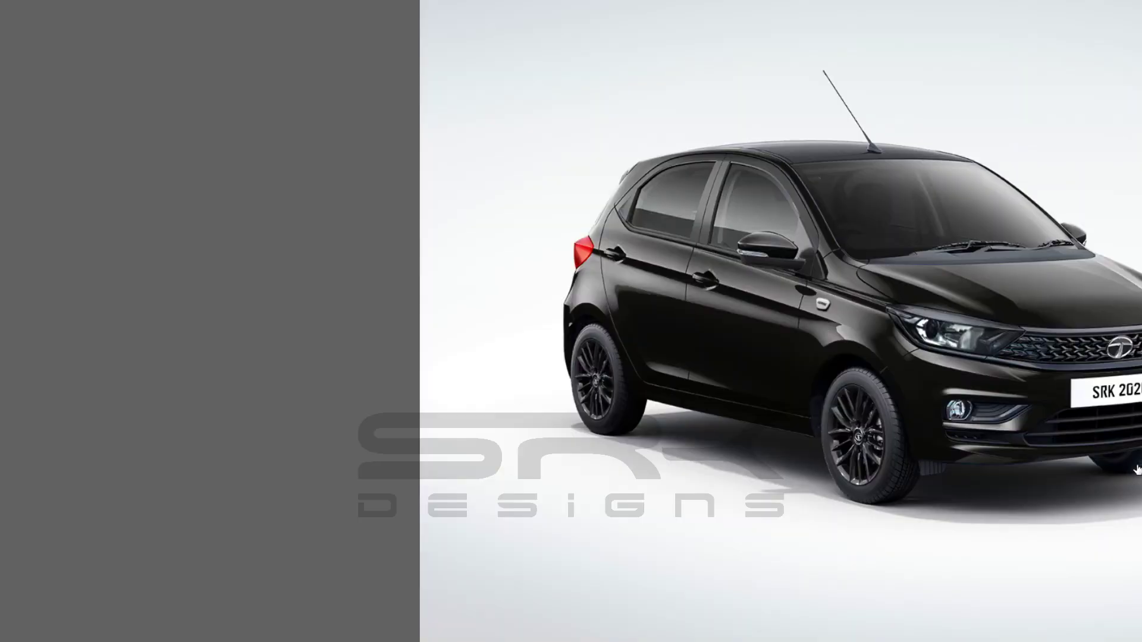
- Nudge the fender badge slightly up and back, then fit the whole car on screen
scroll(489, 338, "up", 3)
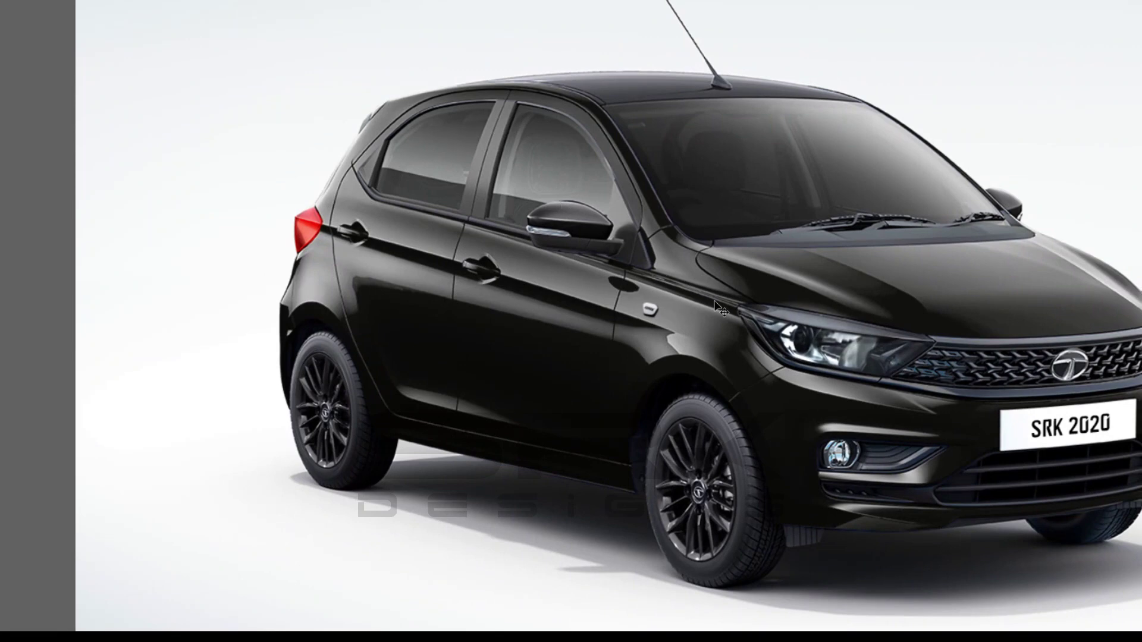
scroll(743, 303, "up", 3)
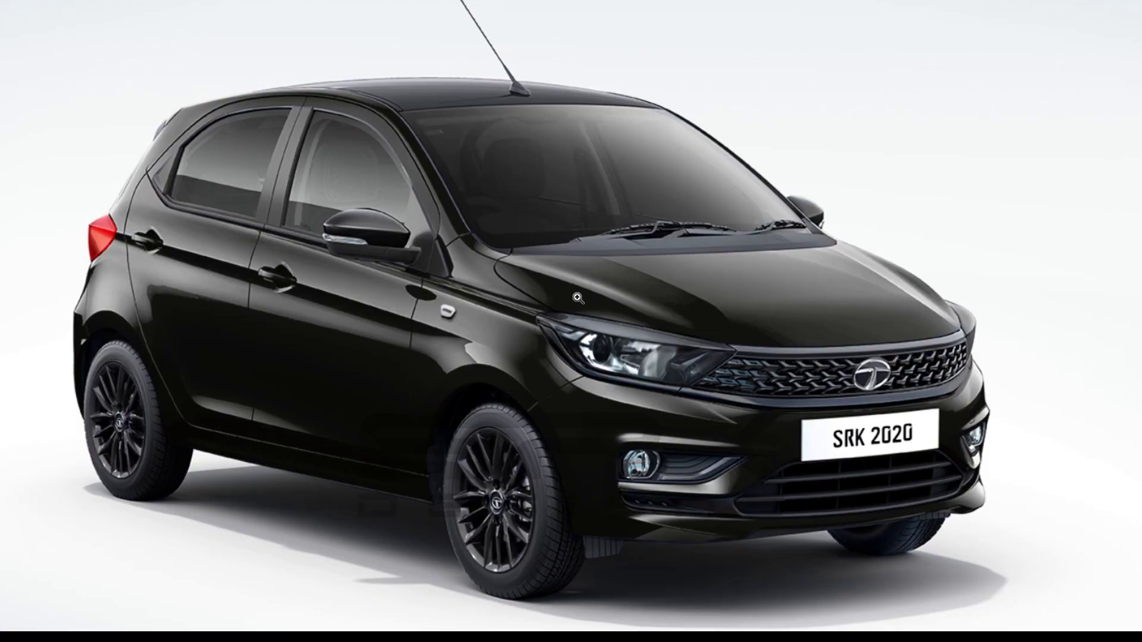
scroll(483, 324, "up", 1)
left_click_drag(485, 342, 464, 322)
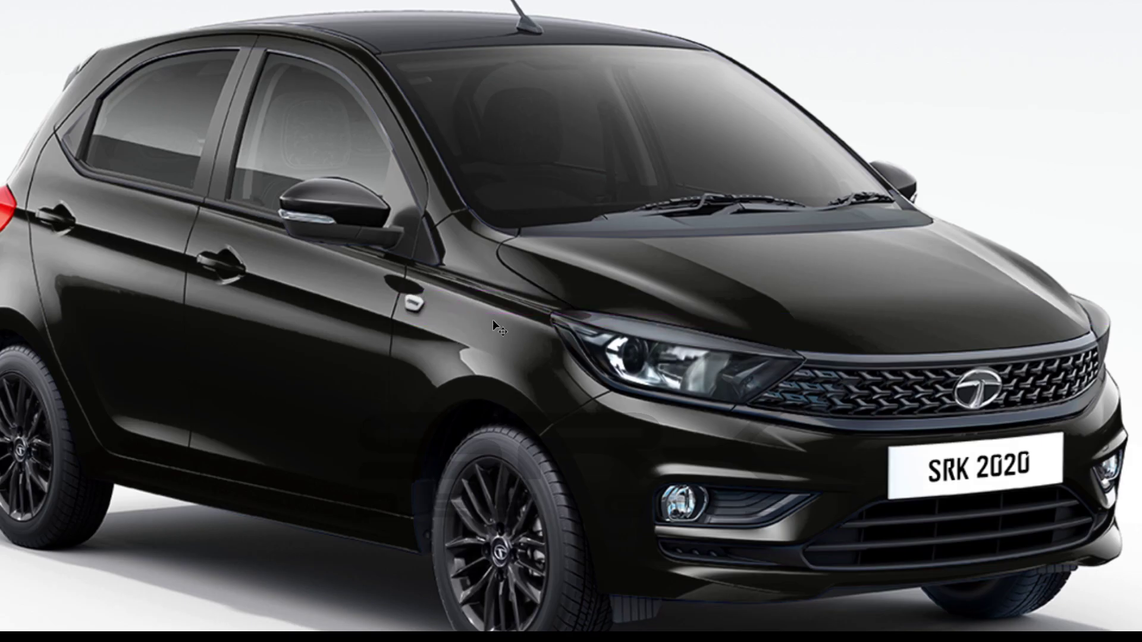
key("ctrl+0")
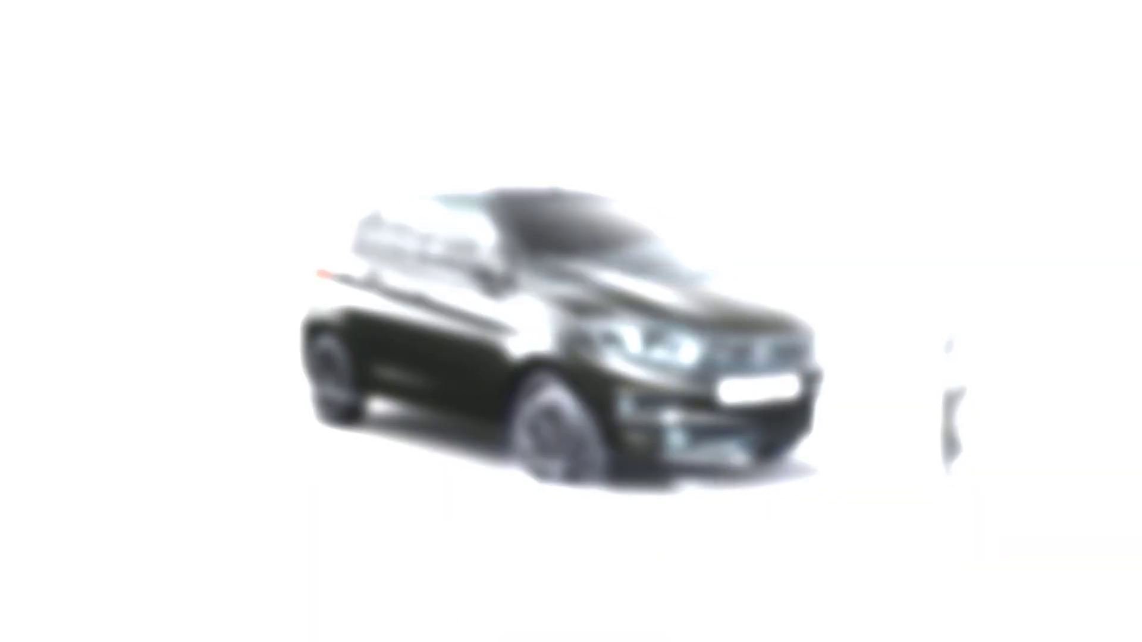